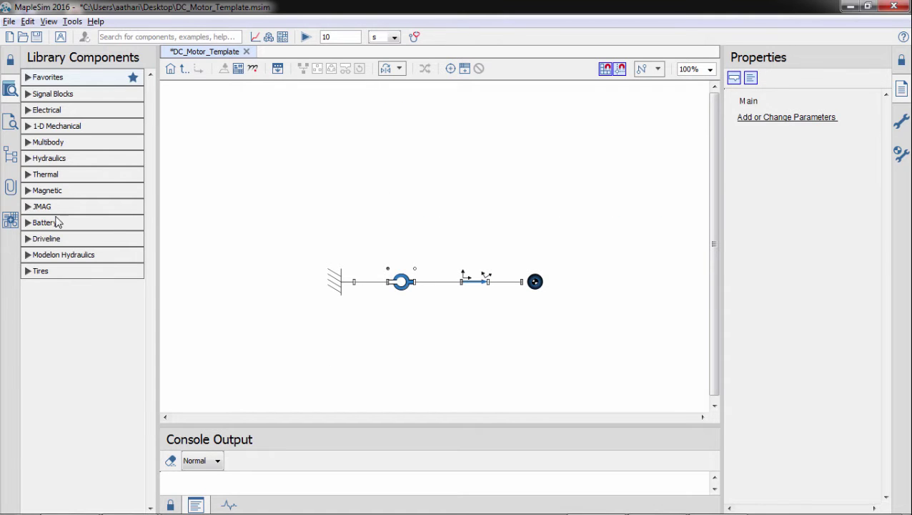
Create a Custom Component attachment from the Templates list, keeping the name CustomComponent1
click(10, 219)
click(86, 265)
double_click(87, 264)
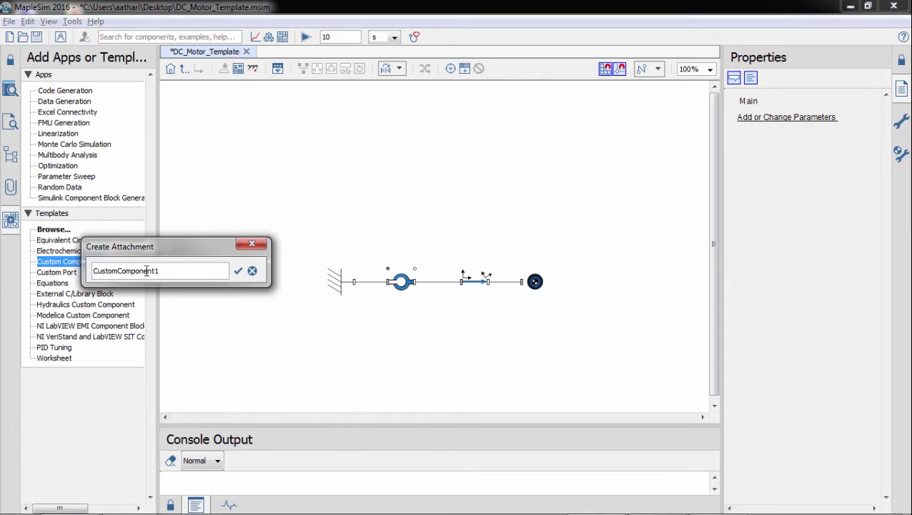
click(236, 271)
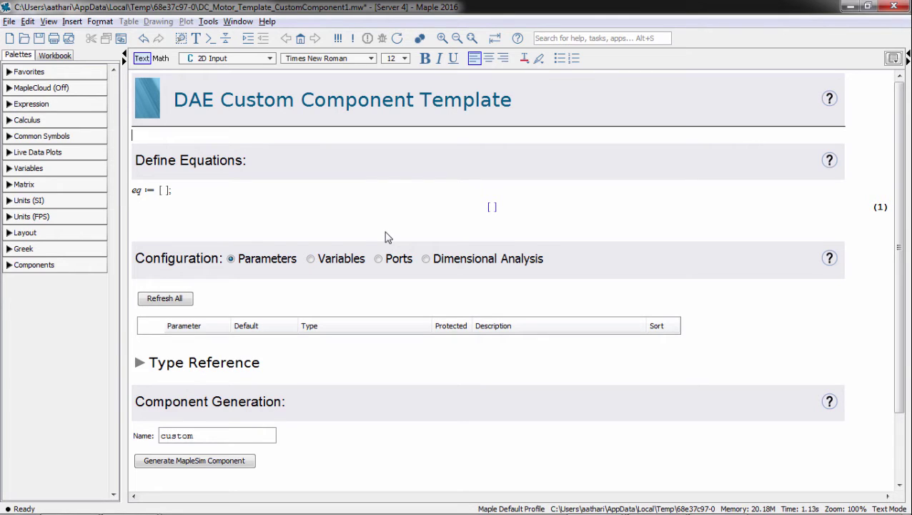
Enter the electrical equation L·di/dt + R·i(t) = vp(t) − vn(t) − K·dθ/dt in the list
click(163, 189)
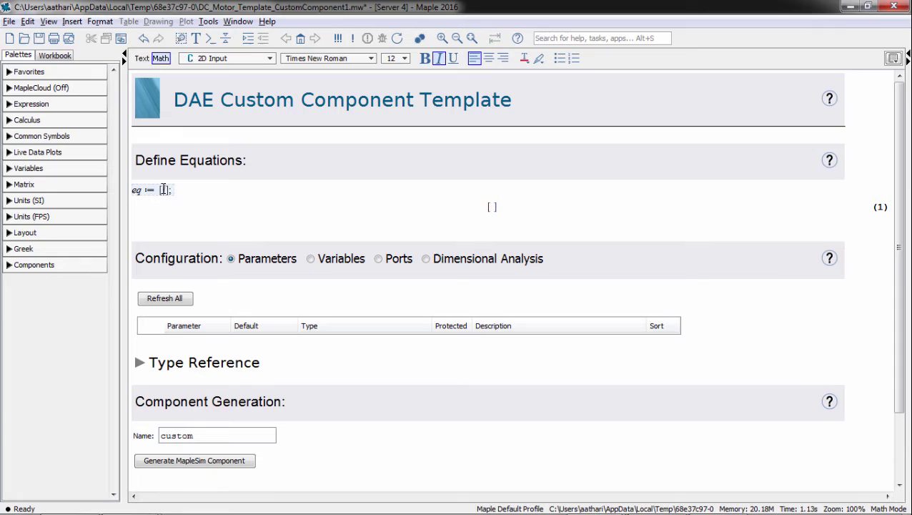
text(L)
text(_)
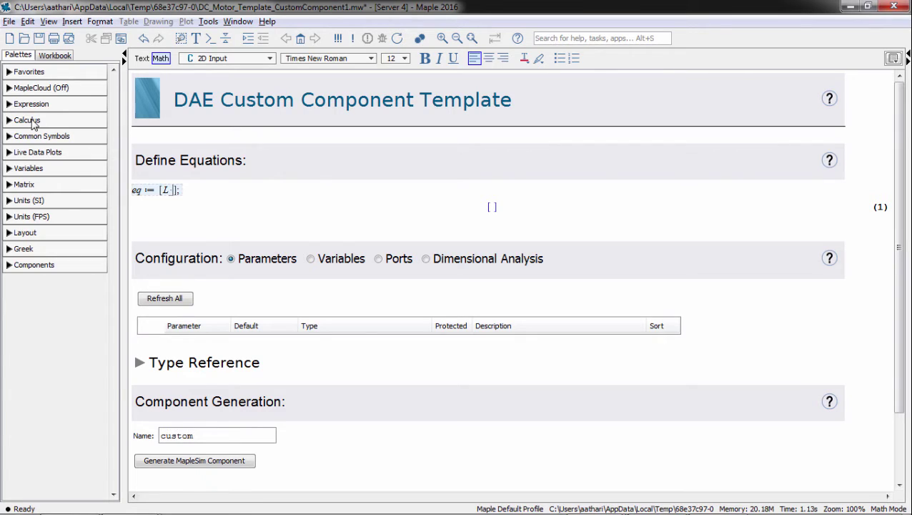
click(30, 120)
click(68, 112)
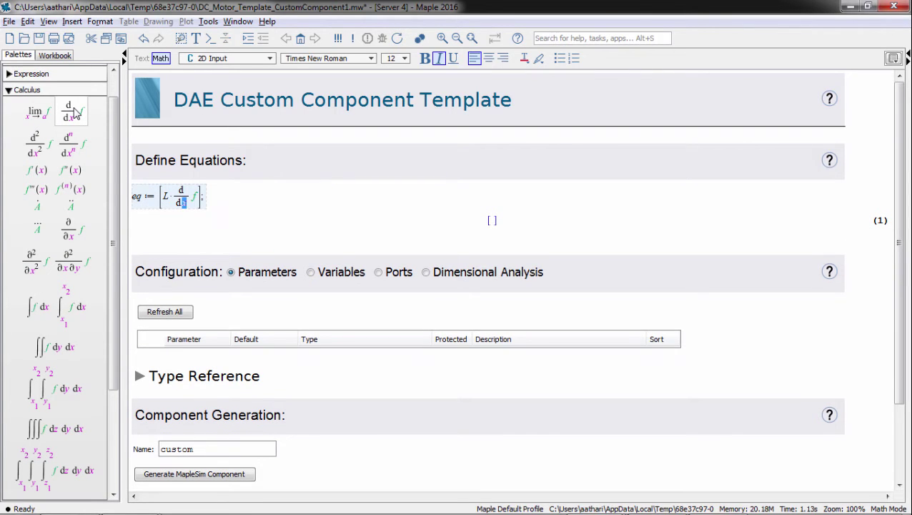
text(t)
key(Tab)
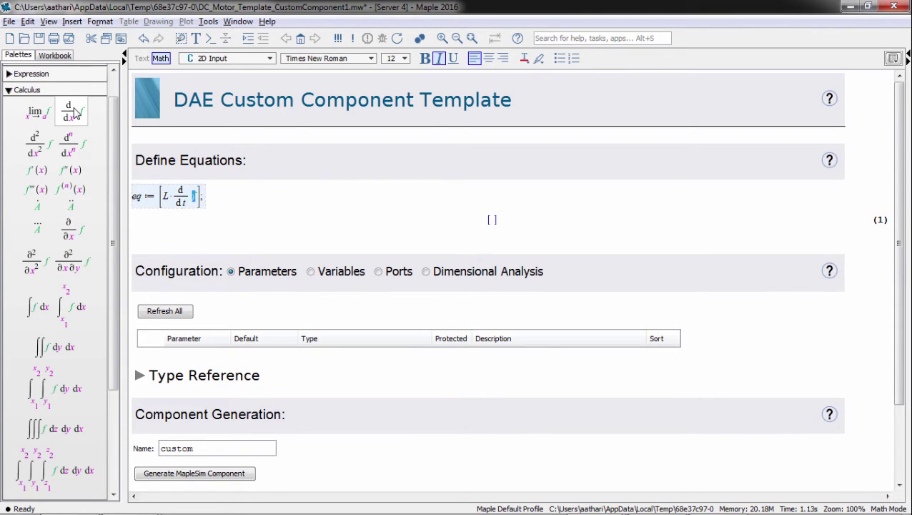
text(i(t))
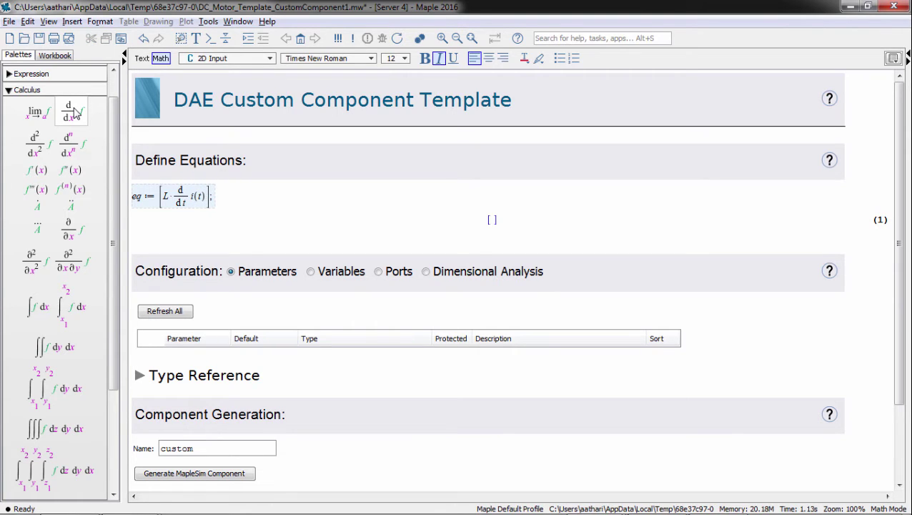
text(+R*i(t))
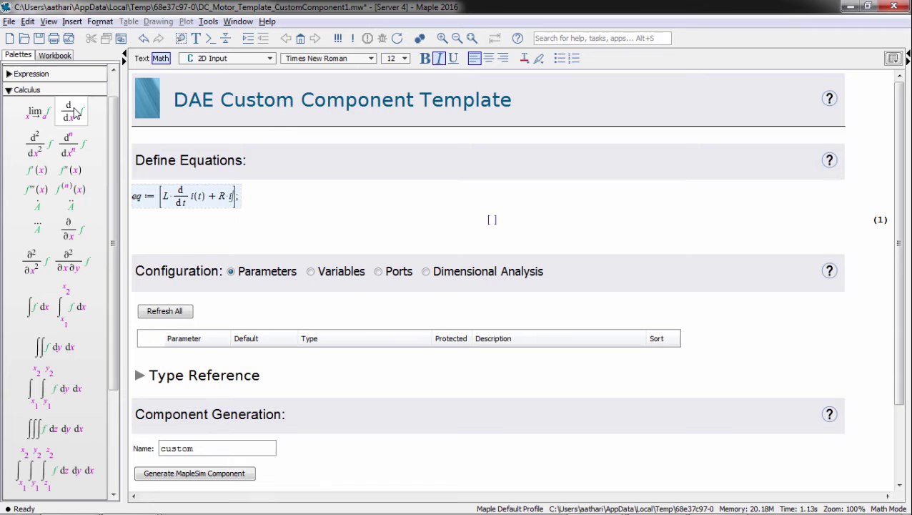
text(=vp(t)-)
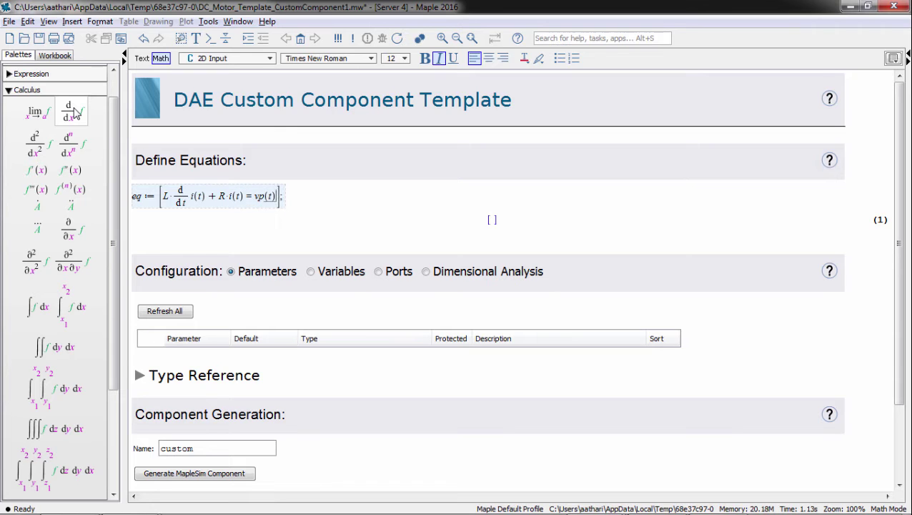
text(vn(t))
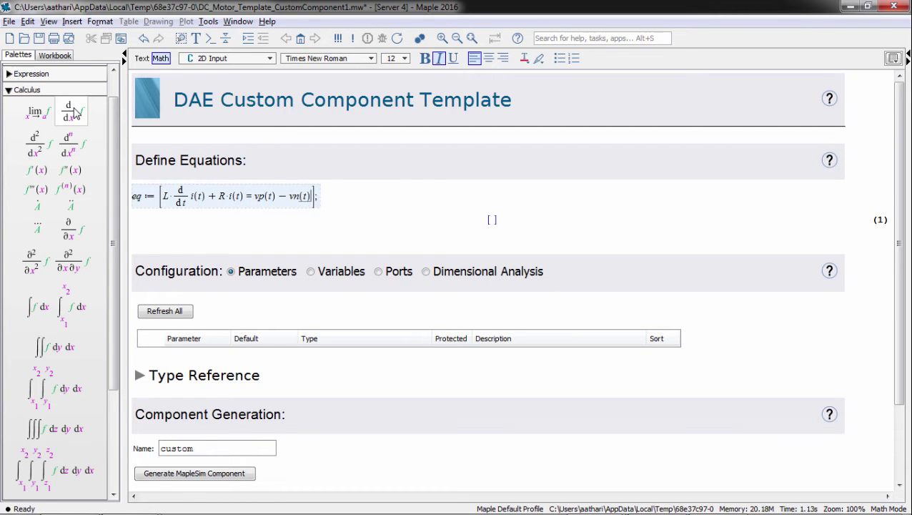
text(-K*diff)
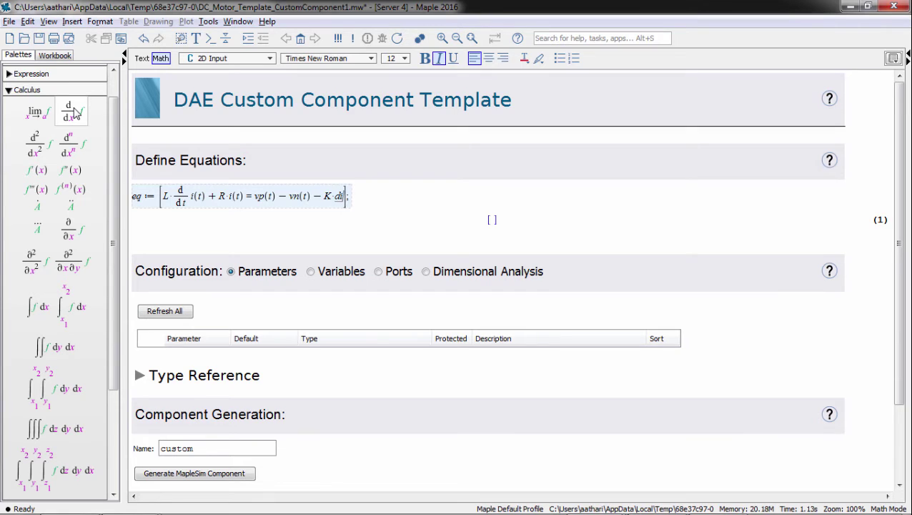
key(Escape)
key(Return)
text(thet)
key(Escape)
key(Return)
text((t), J)
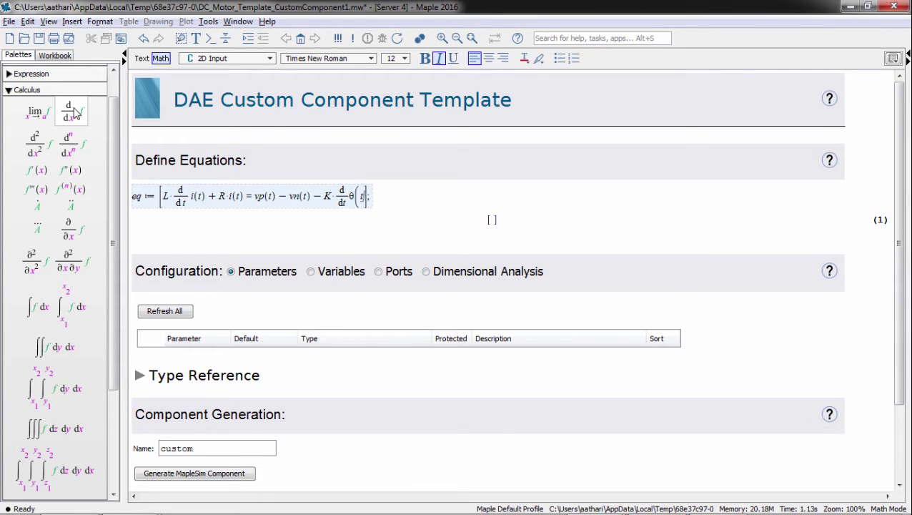
Start the mechanical equation with J·d²θ/dt² + b·dθ/dt
click(32, 143)
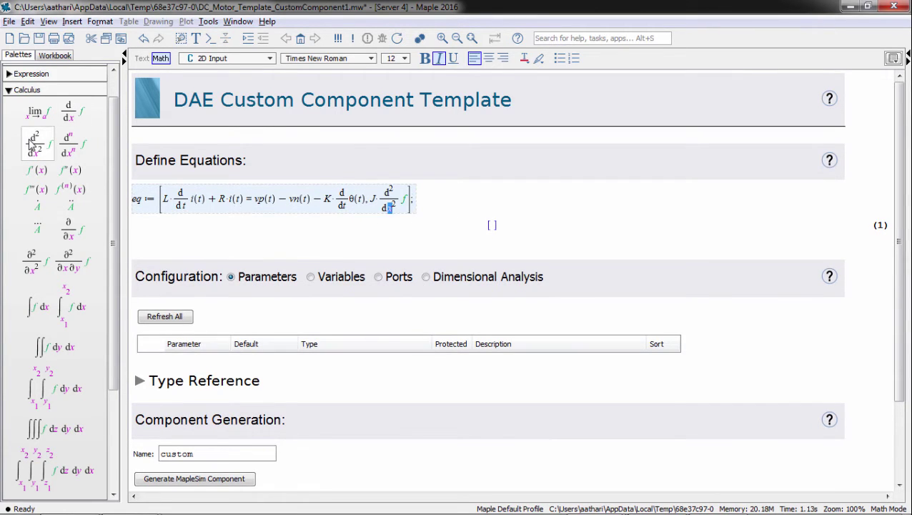
text(t)
key(Tab)
text(thet)
key(Return)
text((t)+b*)
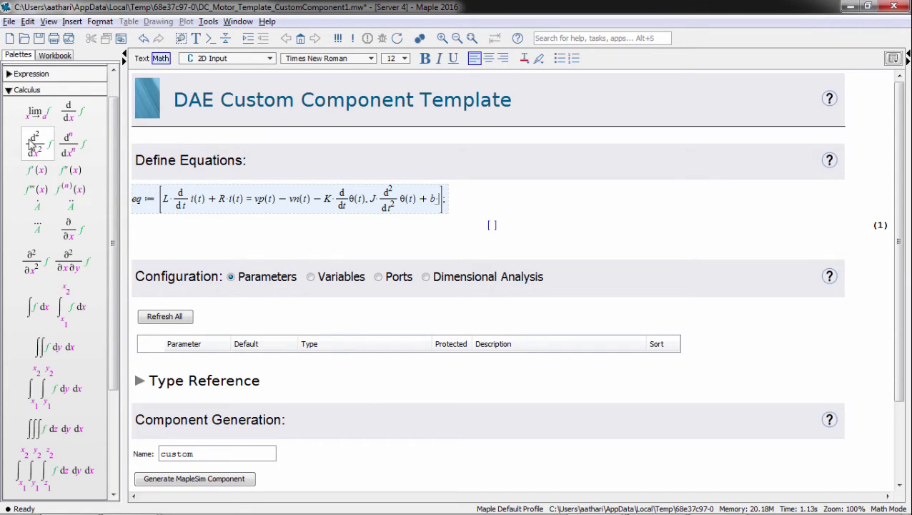
click(66, 120)
text(t)
key(Tab)
text(thet)
key(Return)
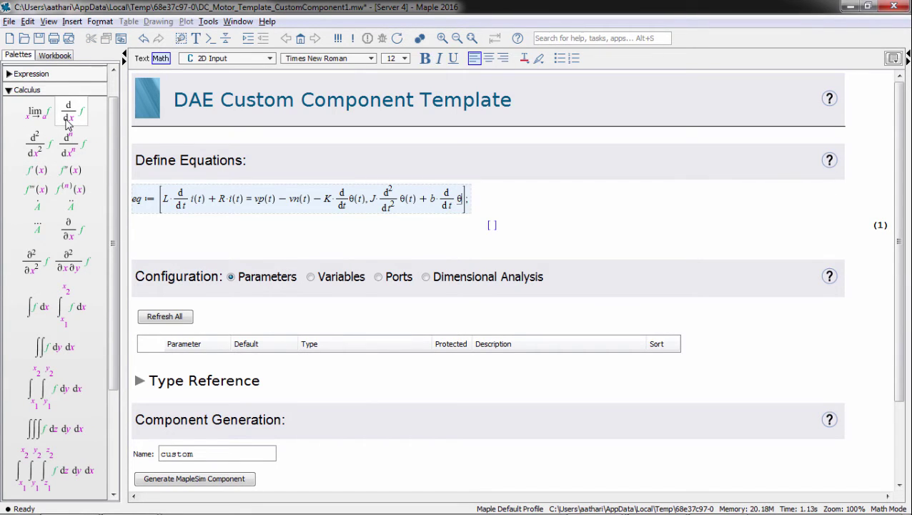
Complete the mechanical equation with + Ks·θ(t) = τ(t) + K·i(t)
text((t)+Ks*thet)
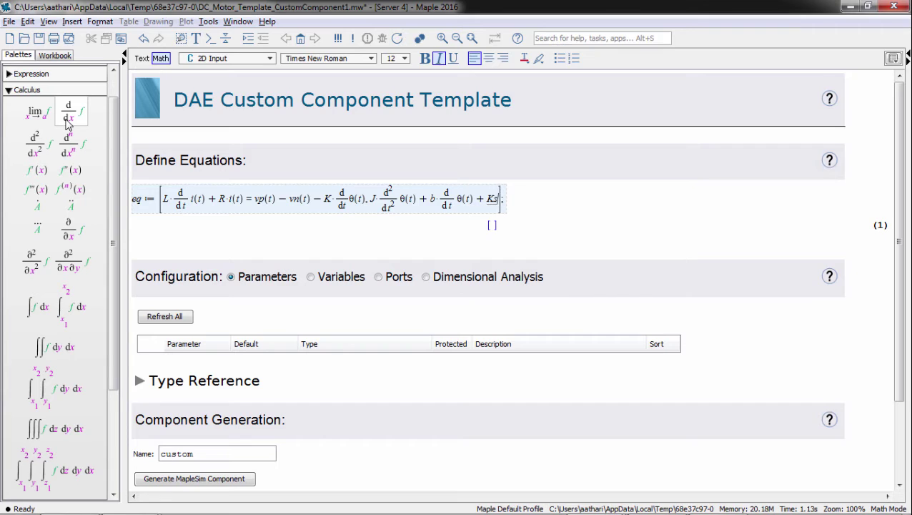
key(Return)
text((t) = tau)
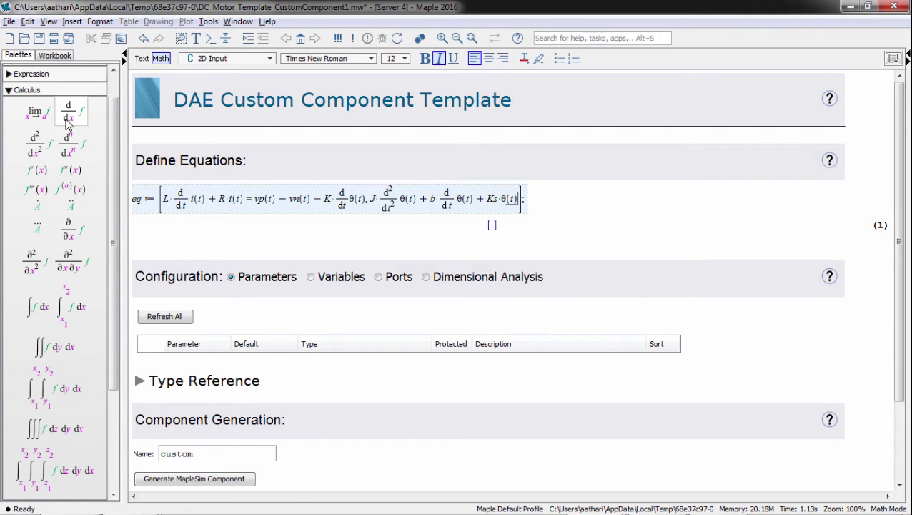
key(Return)
text((t)+K*i)
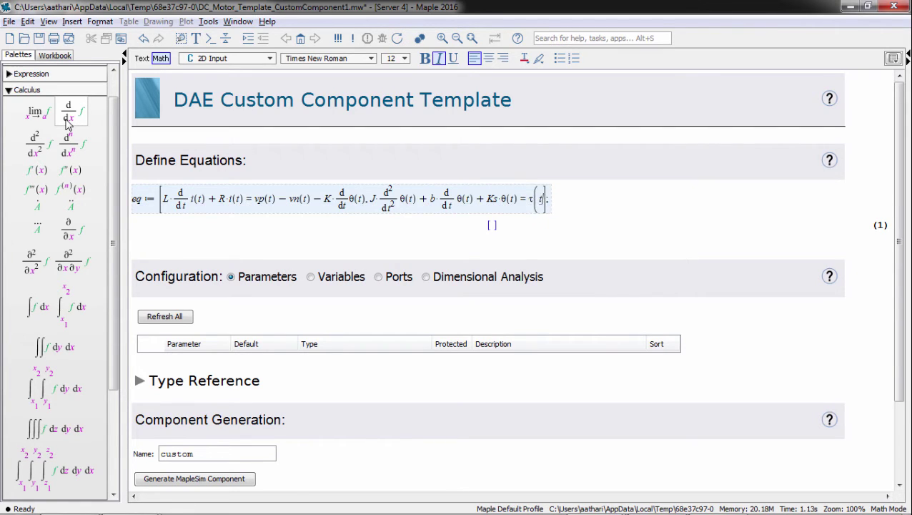
text((t))
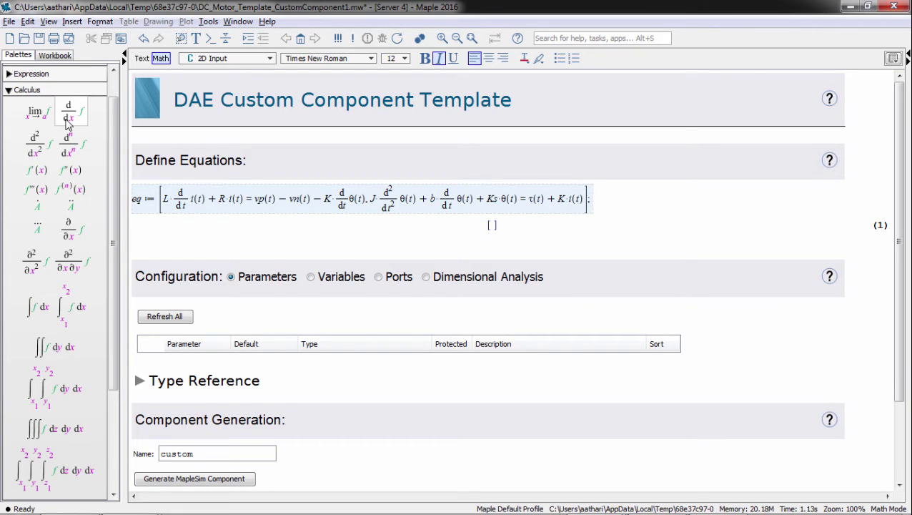
Evaluate the equations, refresh parameters, and set defaults J = .15, Ks = .1, L = 0.15e-2, R = 0.05
key(Return)
click(170, 337)
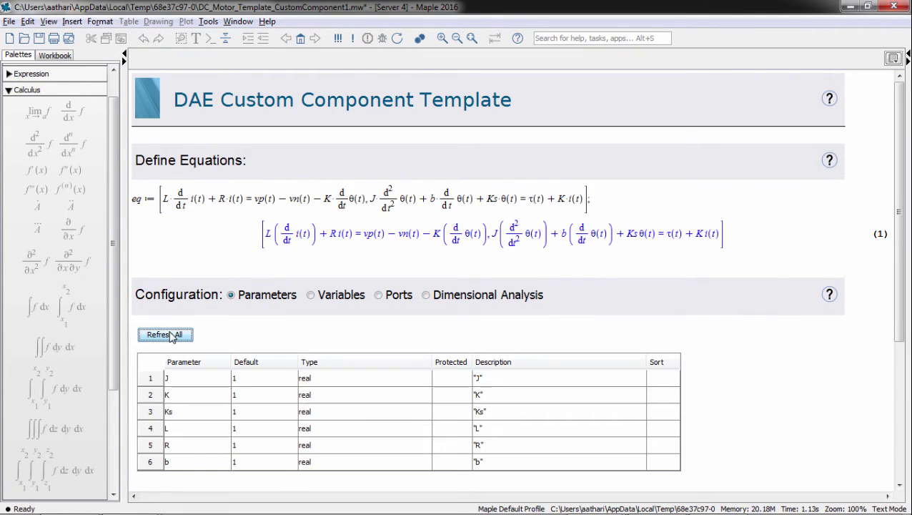
click(251, 378)
text(0.)
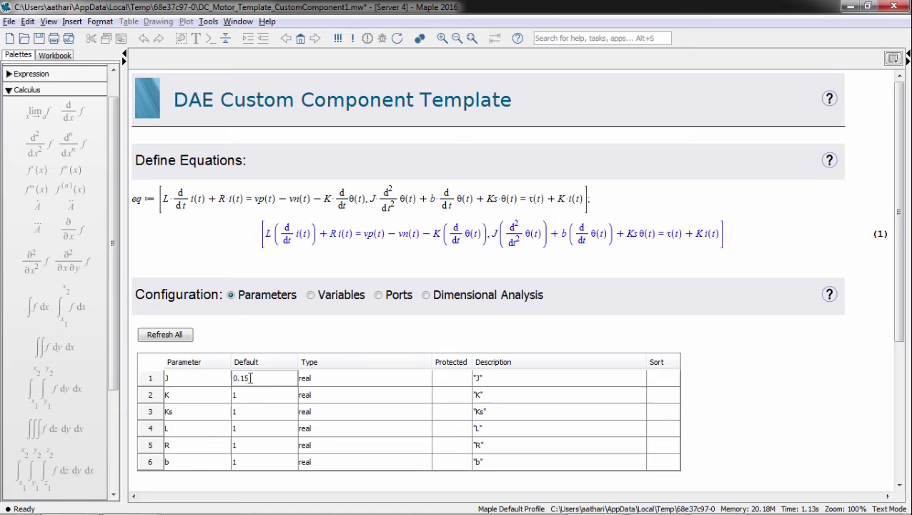
text(15)
click(254, 410)
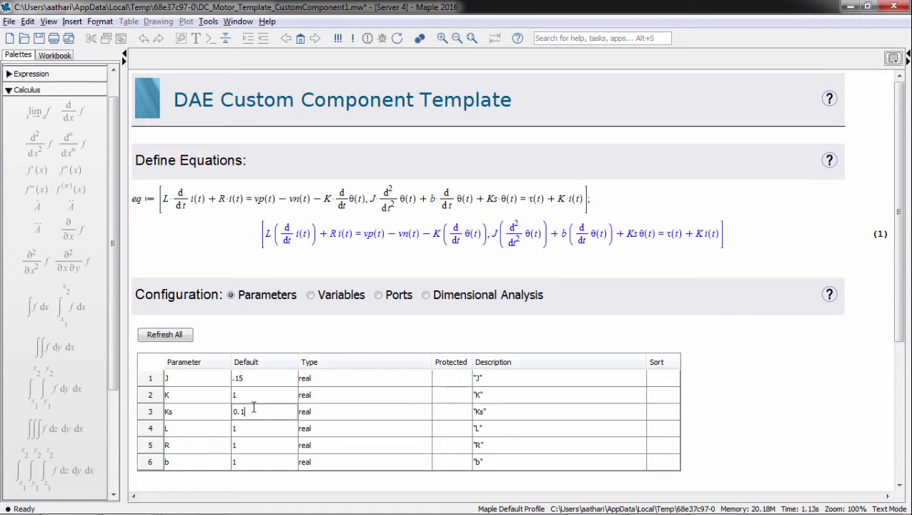
click(260, 429)
text(0.0015)
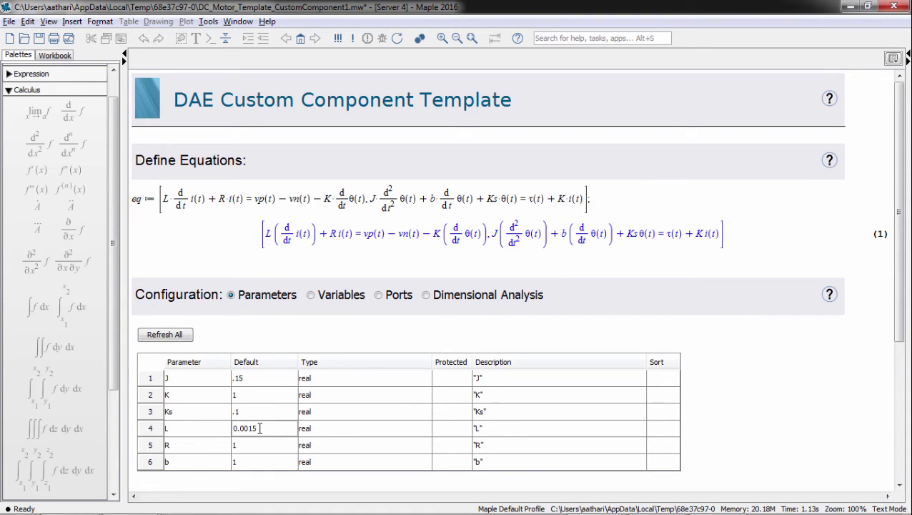
click(260, 444)
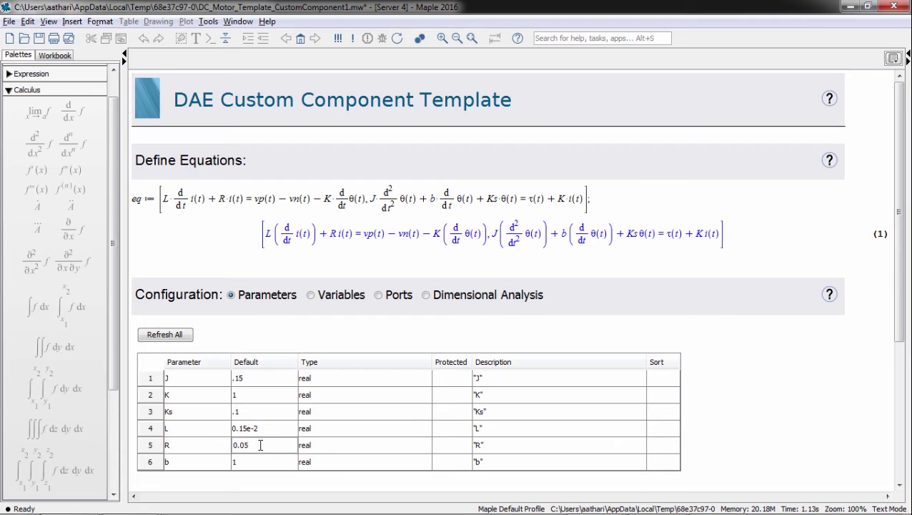
click(259, 461)
key(BackSpace)
Set b's default to .1, then add three ports: two on the left edge, one on the right
text(.1)
click(378, 294)
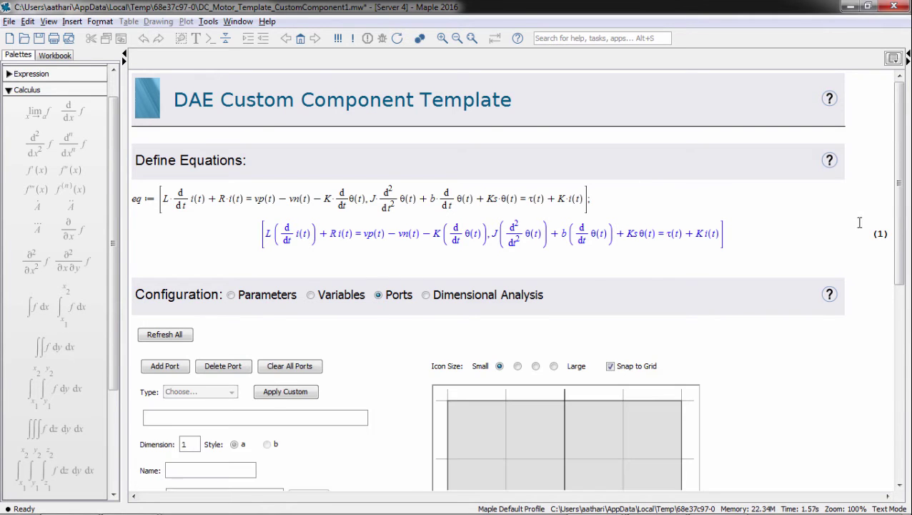
scroll(860, 222, down, 5)
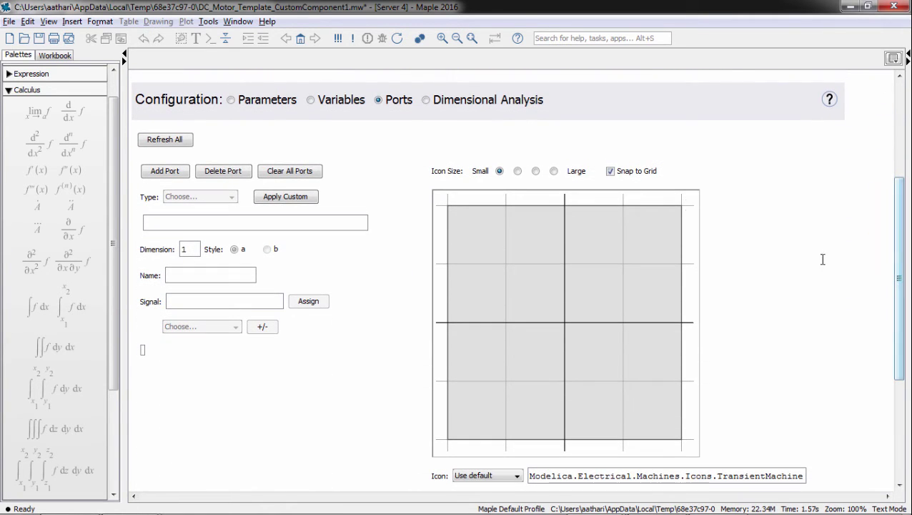
click(159, 175)
click(159, 175)
click(159, 175)
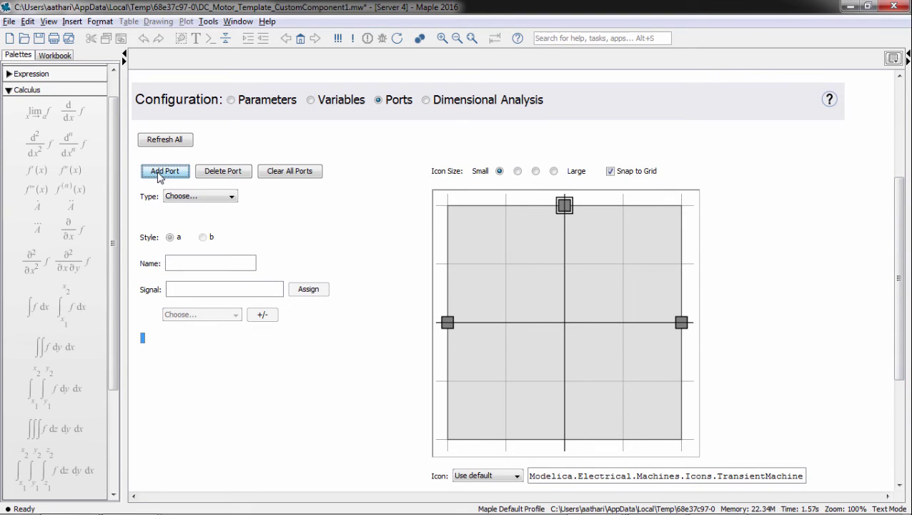
drag(448, 323, 451, 370)
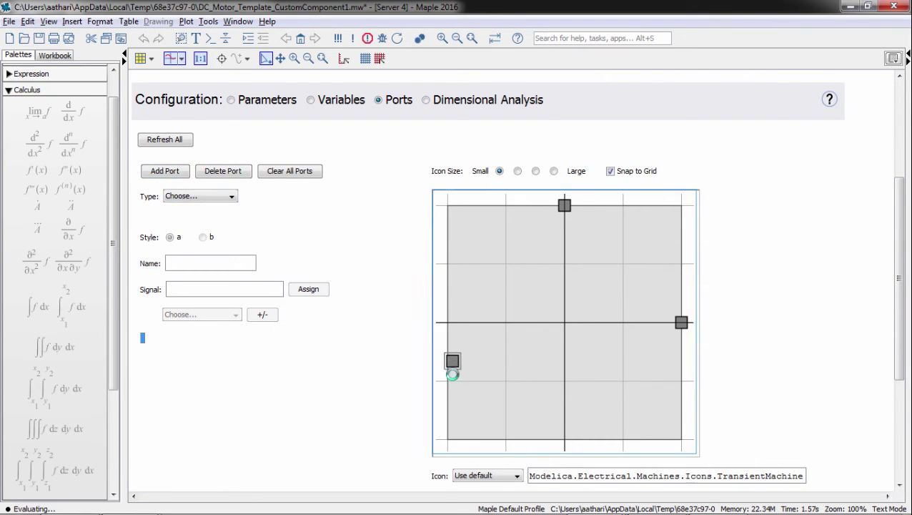
drag(564, 206, 455, 270)
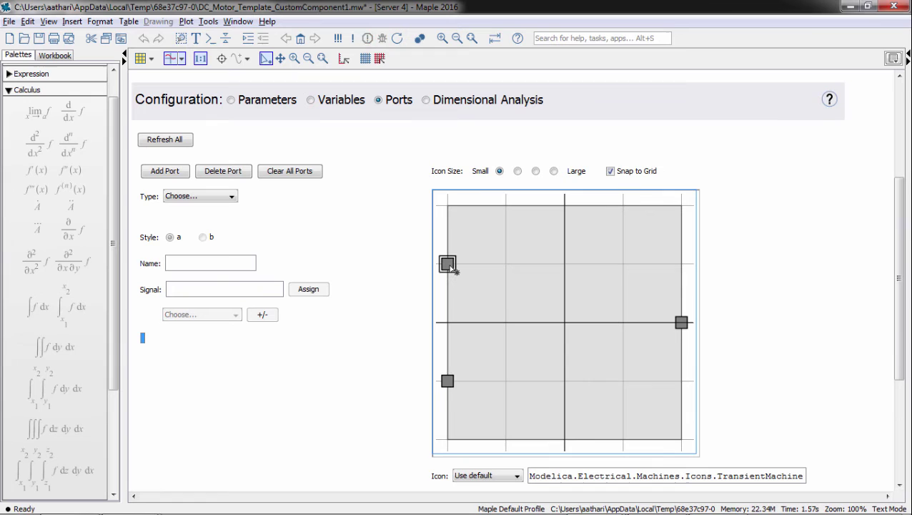
Make the first port an electrical pin_p with voltage vp(t) and current i(t)
click(231, 197)
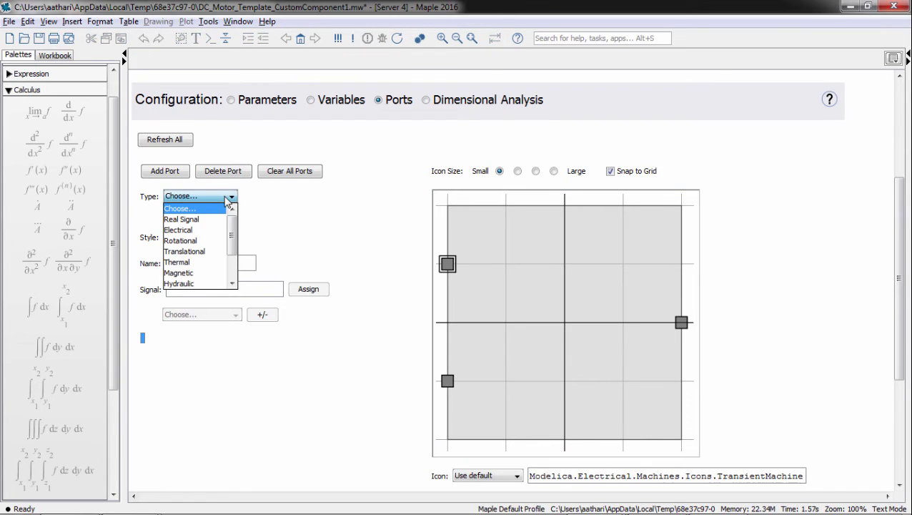
click(216, 230)
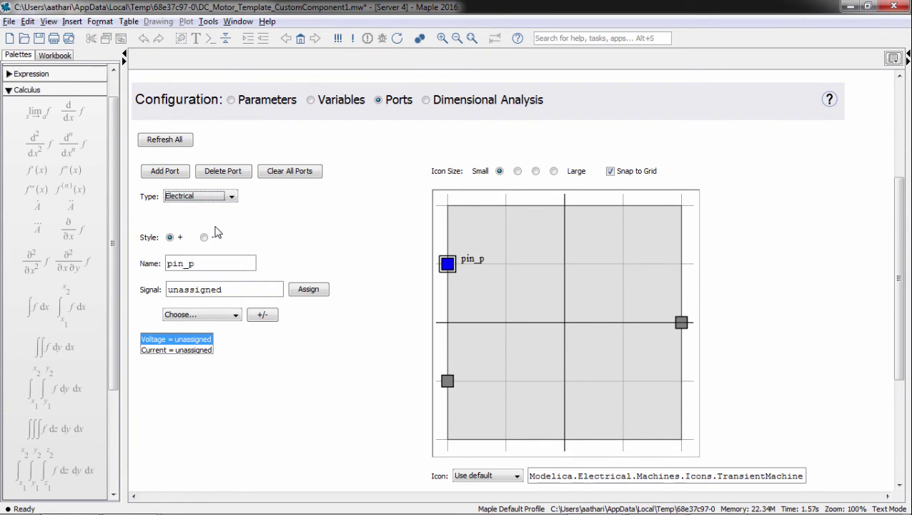
click(226, 316)
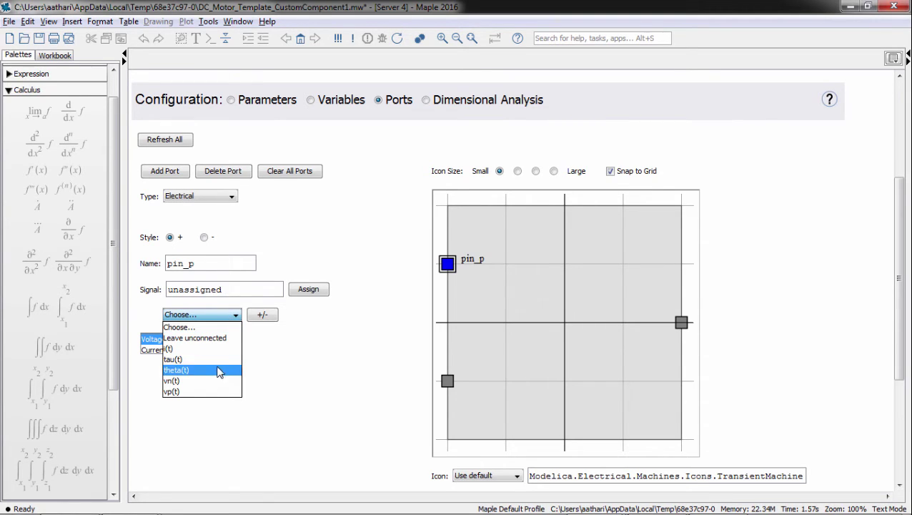
click(214, 392)
click(201, 348)
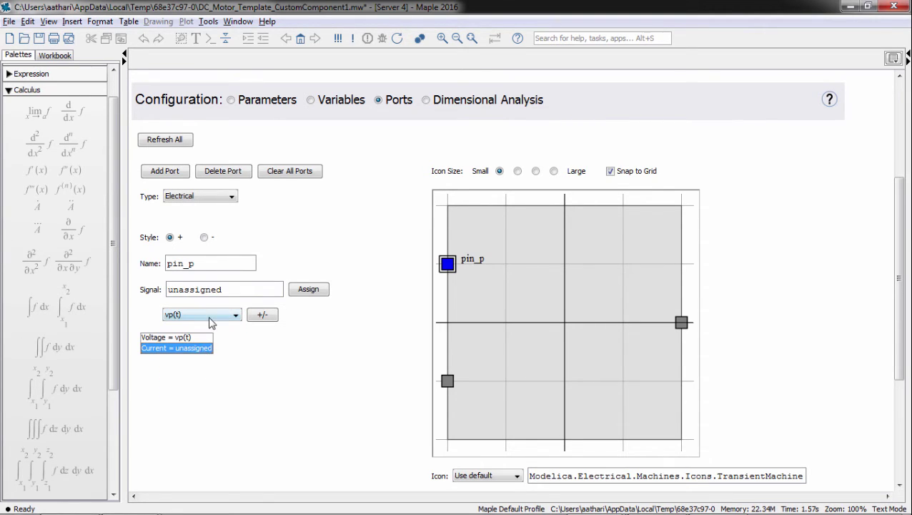
click(212, 316)
click(211, 350)
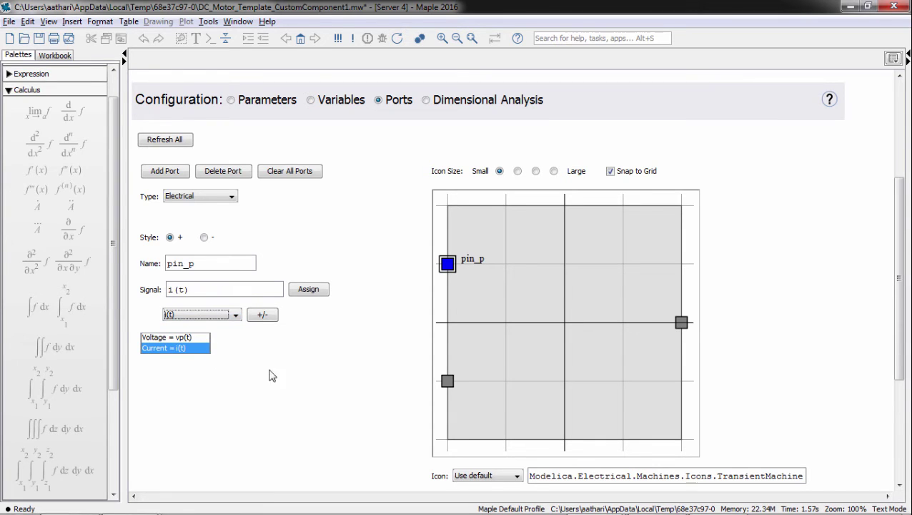
Make the lower-left port a negative pin_n with voltage vn(t) and current -i(t)
click(448, 380)
click(200, 196)
click(207, 229)
click(205, 237)
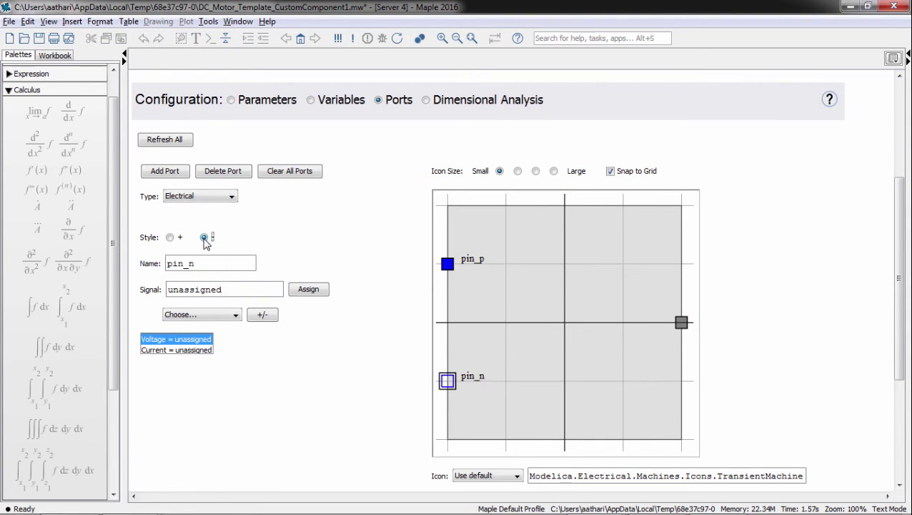
click(201, 314)
click(172, 381)
click(176, 349)
click(201, 314)
click(198, 347)
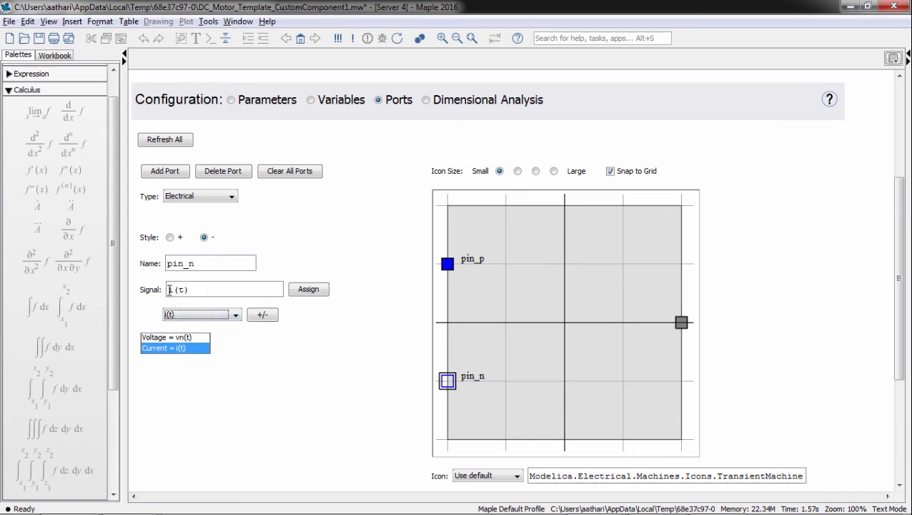
click(170, 290)
text(-)
click(301, 293)
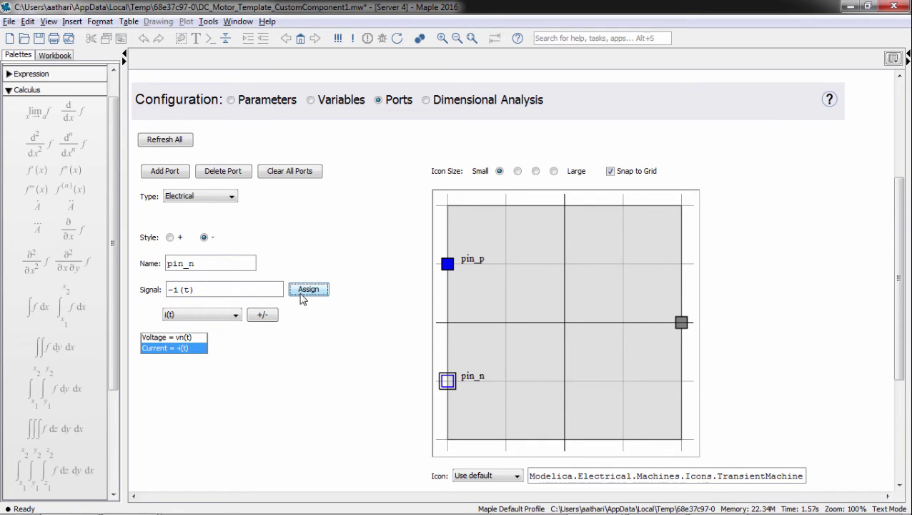
Make the right port a rotational rflange_b with angle theta(t) and torque tau(t)
click(681, 323)
click(200, 196)
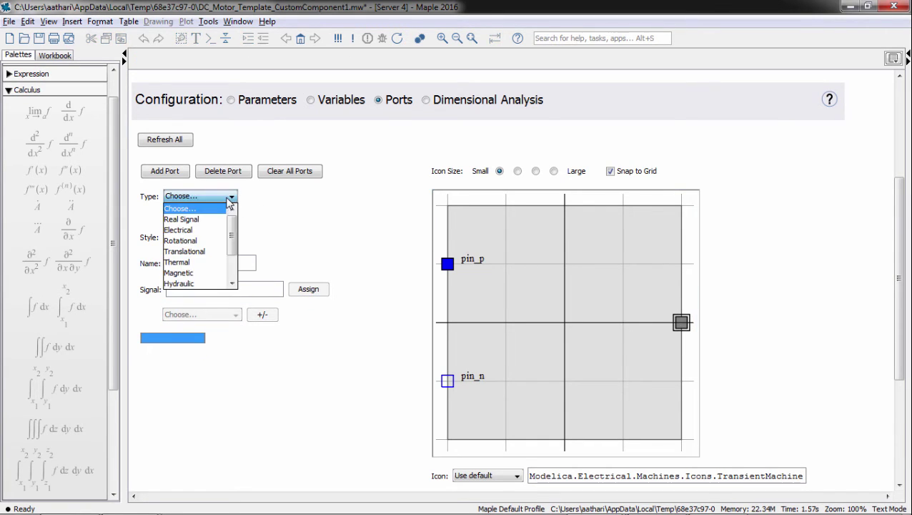
click(215, 237)
click(204, 314)
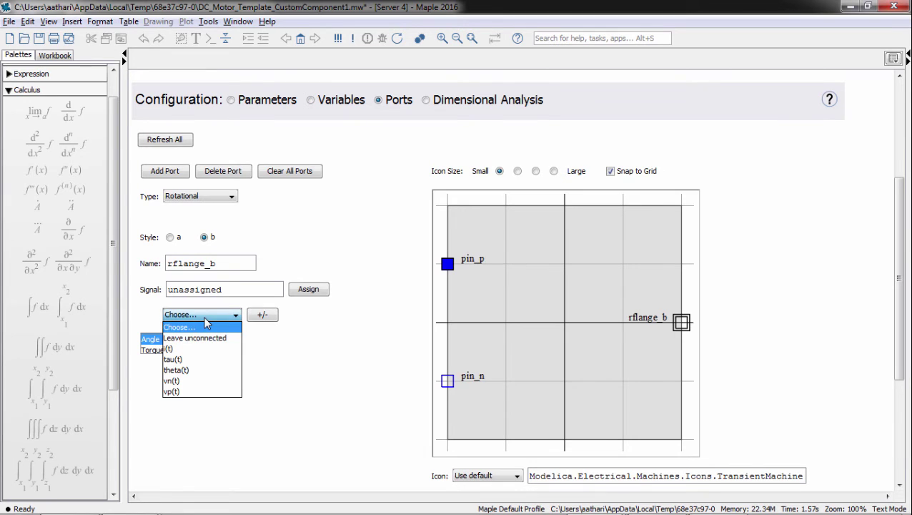
click(176, 370)
click(164, 350)
click(204, 315)
click(173, 359)
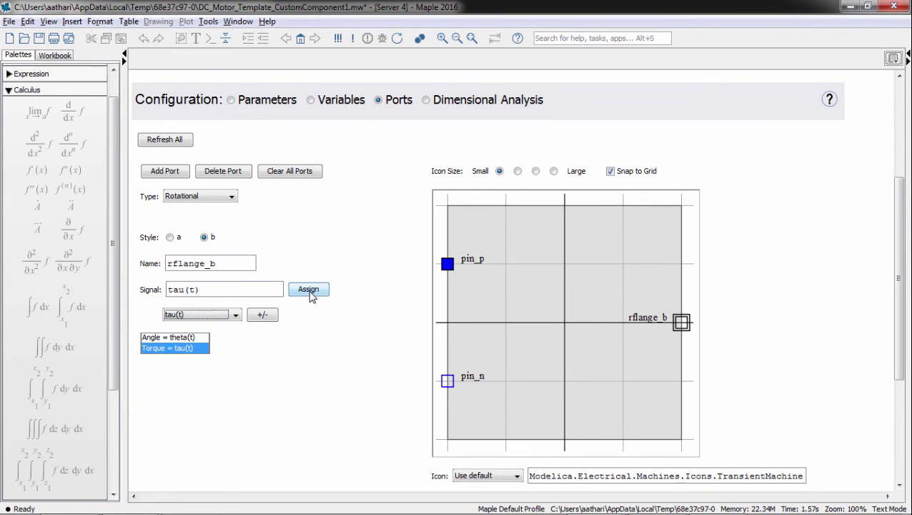
click(310, 296)
Rename the component to DCMotor and generate it as a MapleSim component
drag(899, 269, 910, 357)
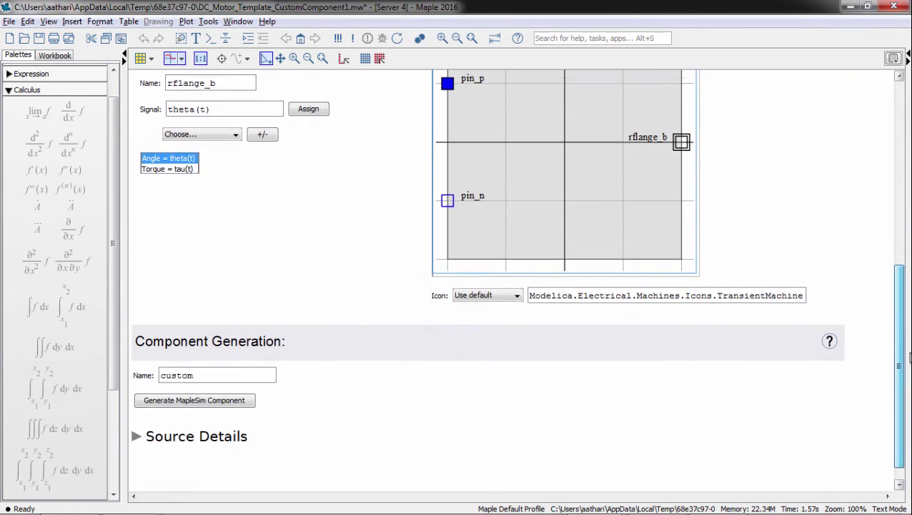
double_click(207, 369)
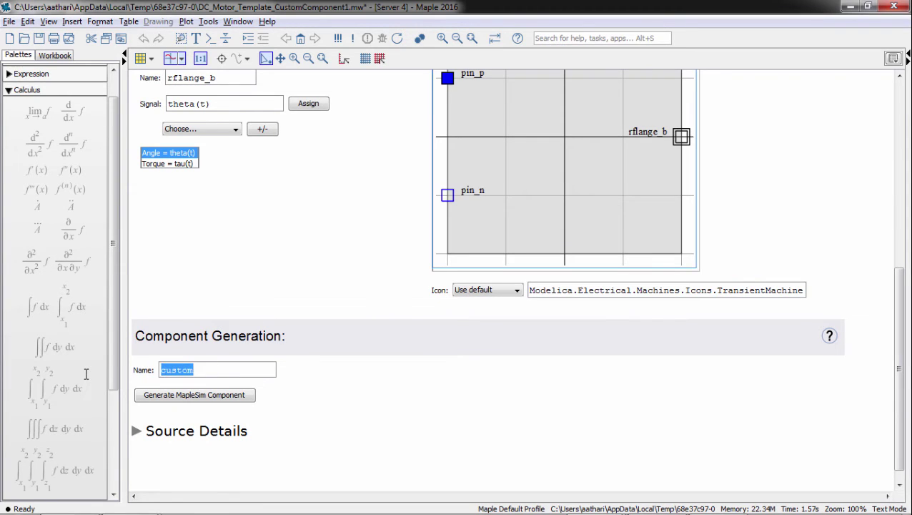
text(DCMotor)
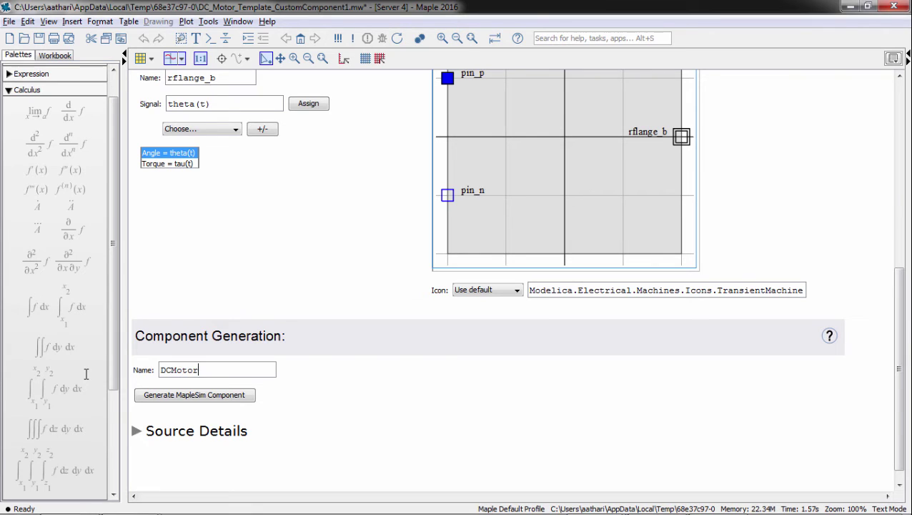
click(172, 395)
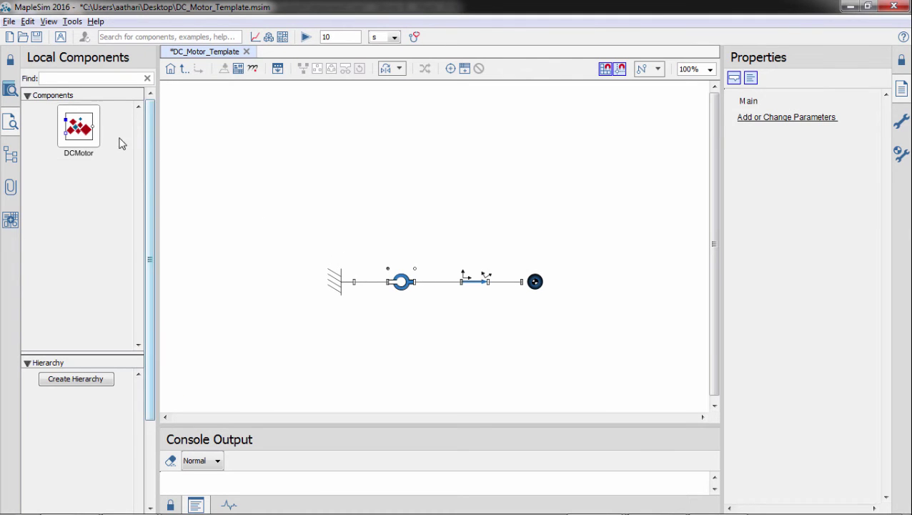
Place the DCMotor component on the canvas and wire its shaft to the pendulum joint
click(80, 129)
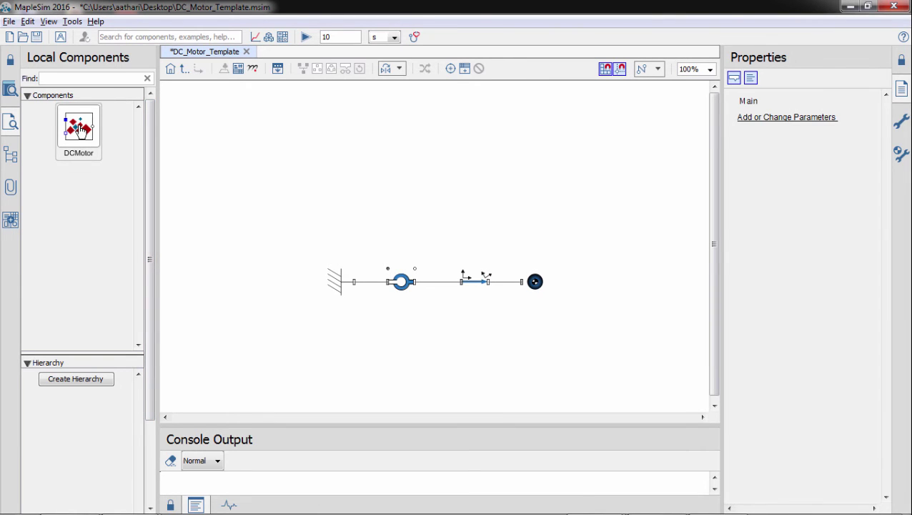
click(80, 129)
drag(80, 130, 390, 206)
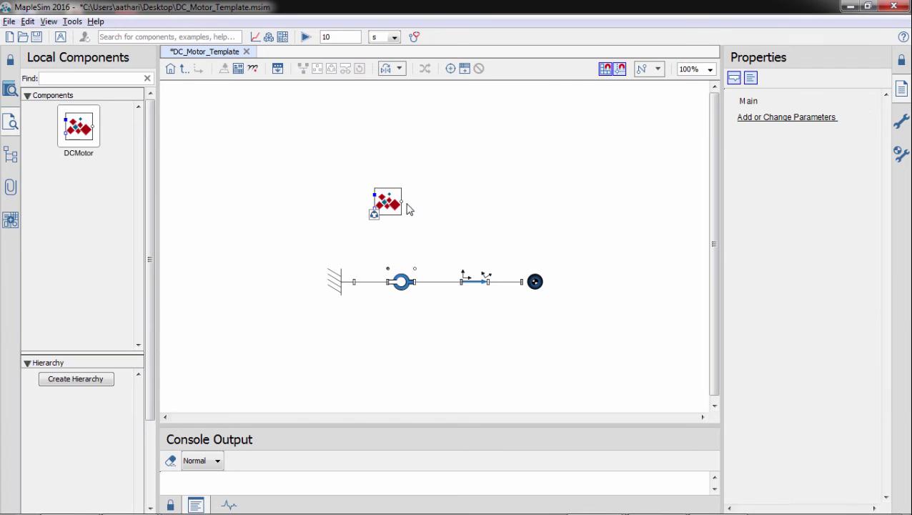
click(402, 203)
click(412, 266)
Add a Signal Voltage source, rotate it 90° counterclockwise, and wire it to the motor's pins
click(10, 89)
click(27, 109)
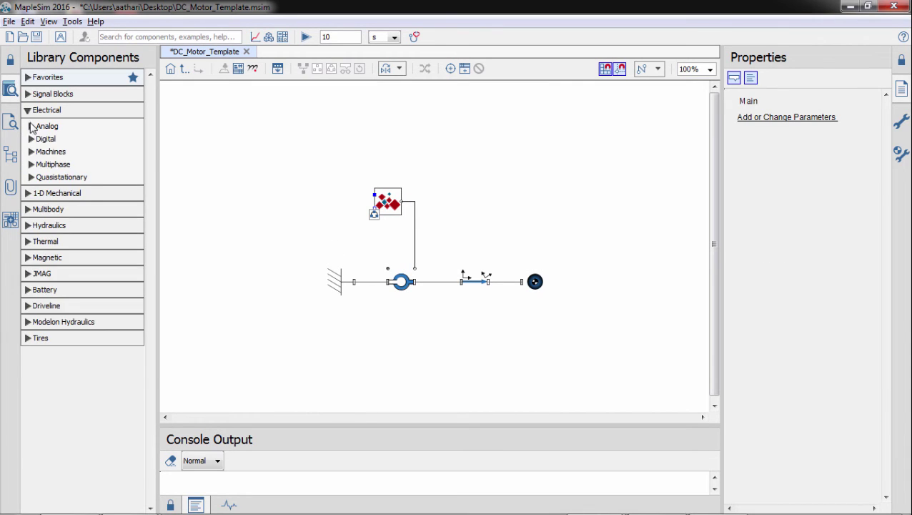
click(31, 126)
click(34, 244)
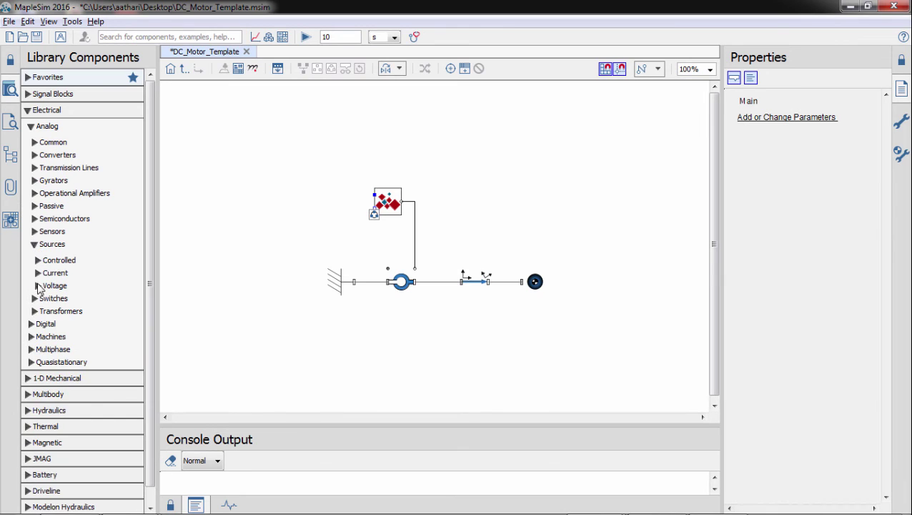
click(38, 286)
drag(150, 214, 320, 203)
right_click(320, 204)
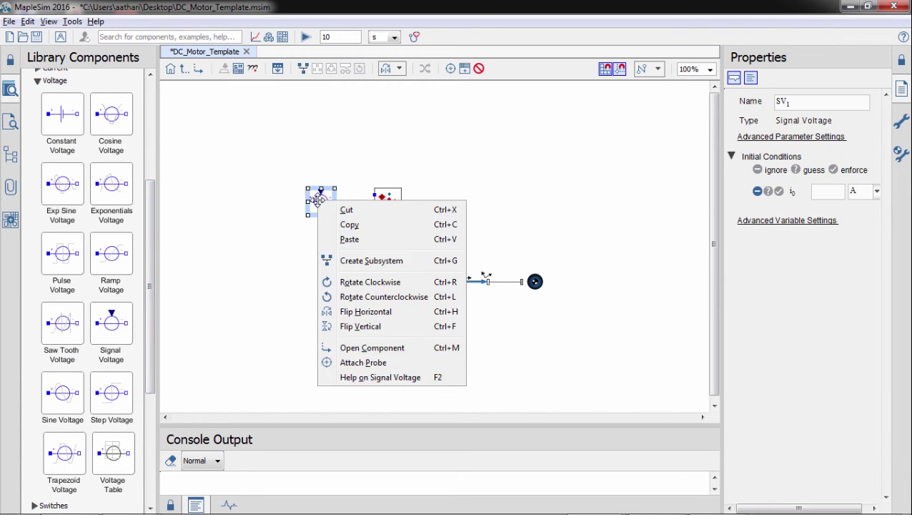
click(351, 297)
click(339, 299)
click(322, 188)
click(375, 193)
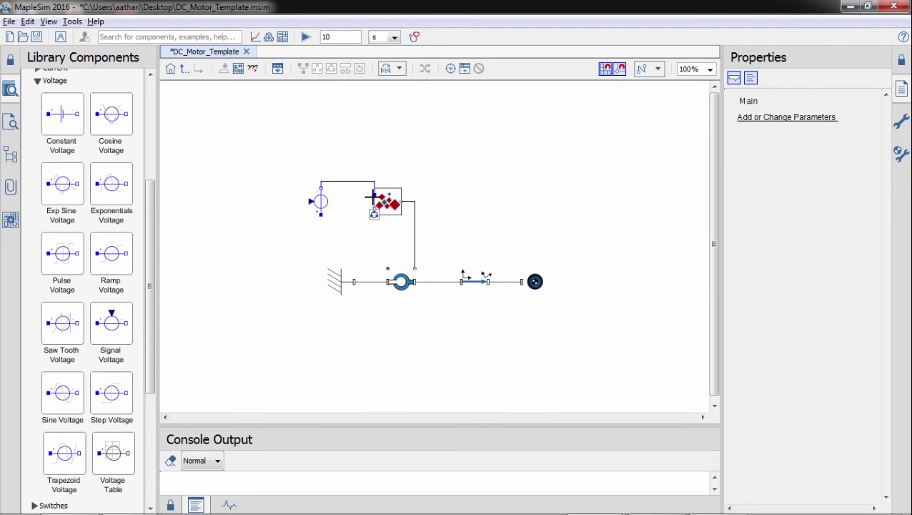
click(321, 214)
click(373, 213)
Add a Ground below the voltage source and connect it to the source's bottom
drag(149, 214, 152, 112)
click(34, 126)
drag(110, 230, 309, 249)
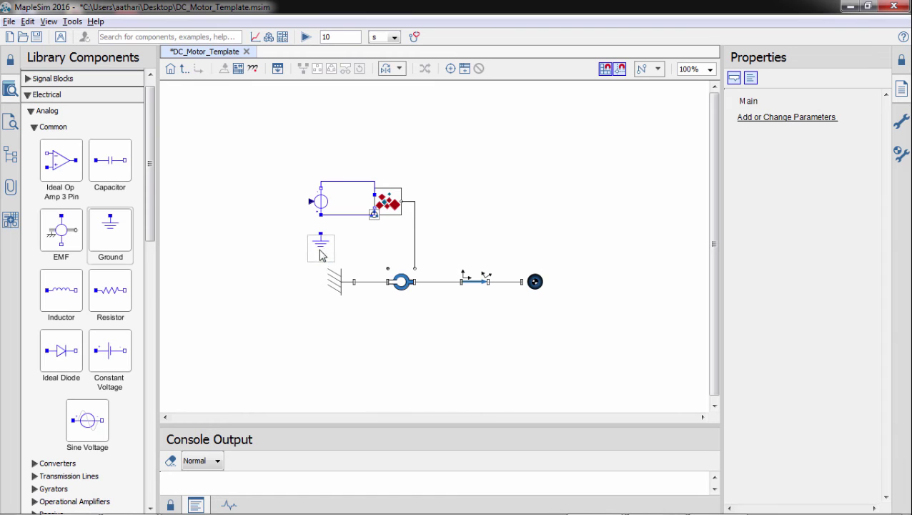
click(321, 234)
click(321, 214)
Add a Constant block left of the source and wire it to the source's input
click(47, 79)
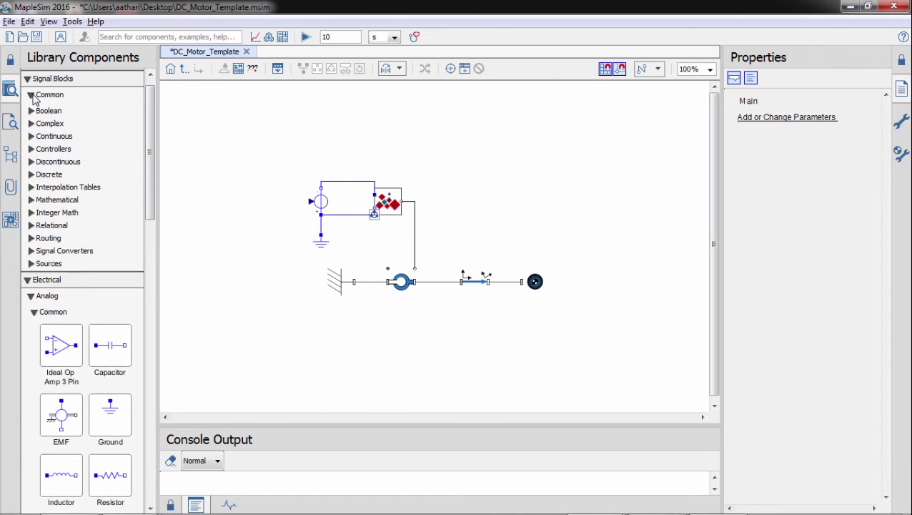
click(42, 95)
drag(108, 251, 261, 203)
click(310, 202)
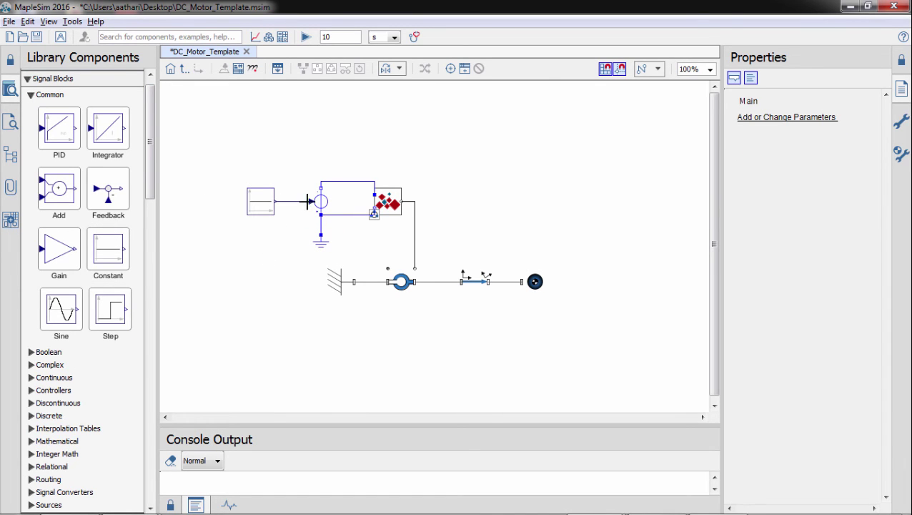
click(261, 203)
Set the Constant's k to 6 and attach Probe2 to the shaft wire measuring angle and torque
click(826, 152)
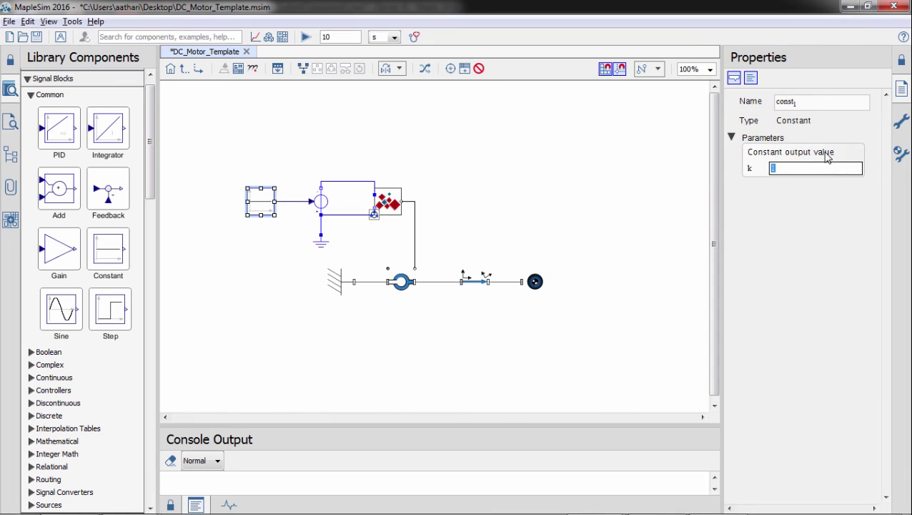
key(Return)
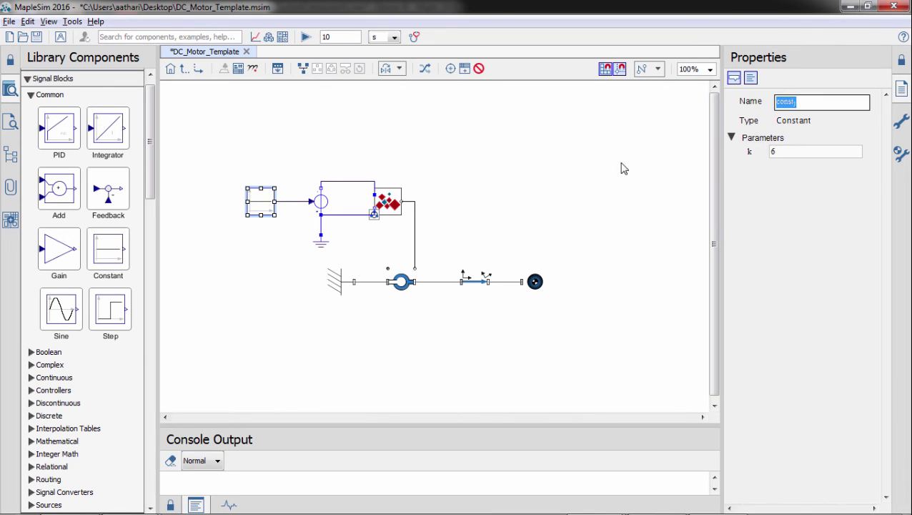
click(451, 68)
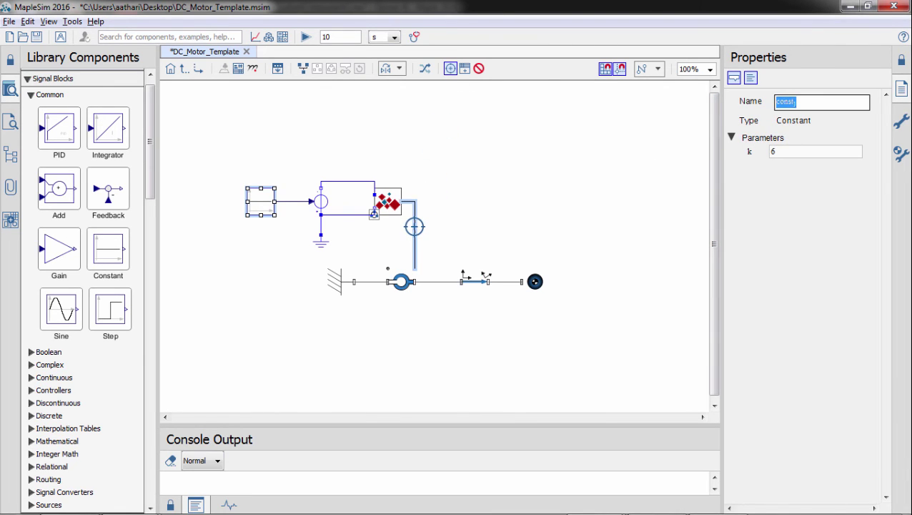
click(416, 228)
click(453, 228)
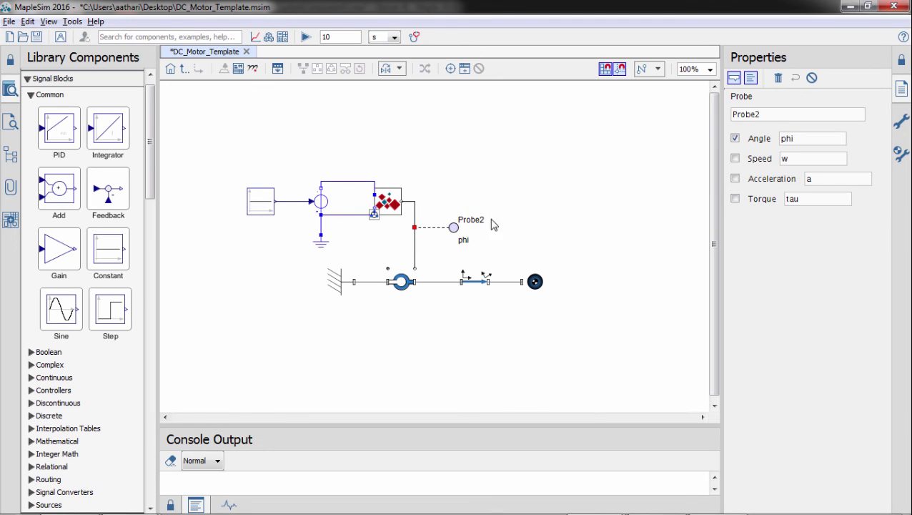
click(735, 198)
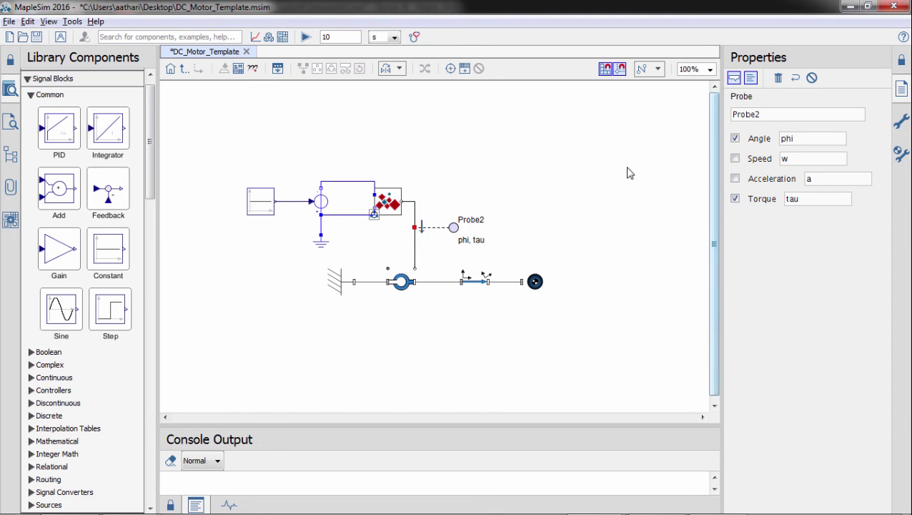
Run the simulation and play back the 3-D pendulum animation
click(306, 38)
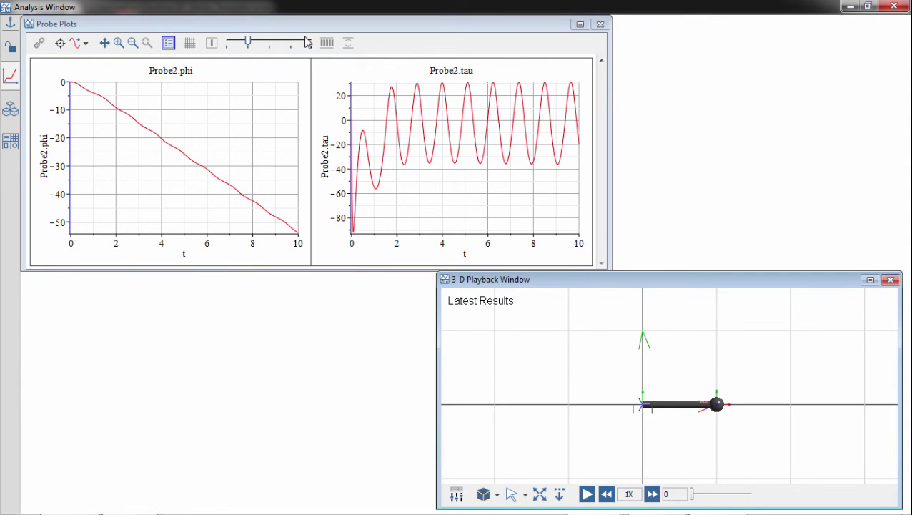
click(586, 495)
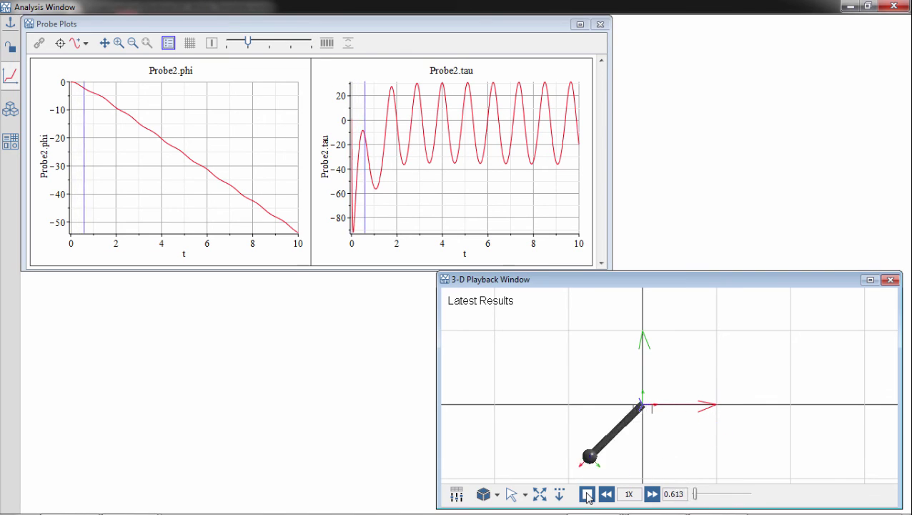